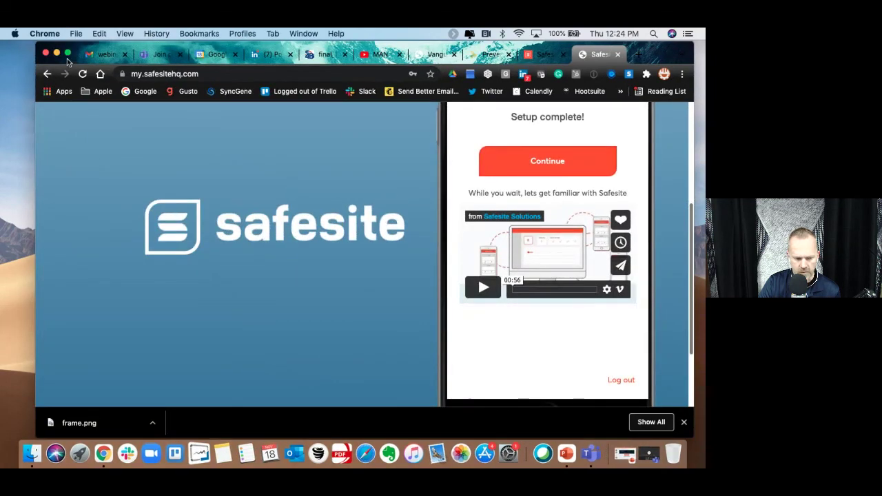
Continue past the completed setup screen in the full-screen browser and look through the assigned safety actions for all projects
{"action": "left_click", "coordinate": [67, 52]}
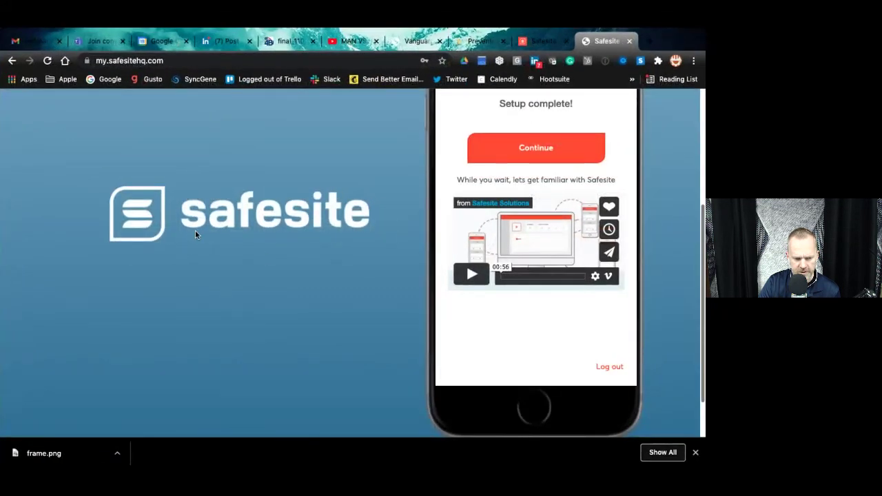
{"action": "left_click", "coordinate": [537, 159]}
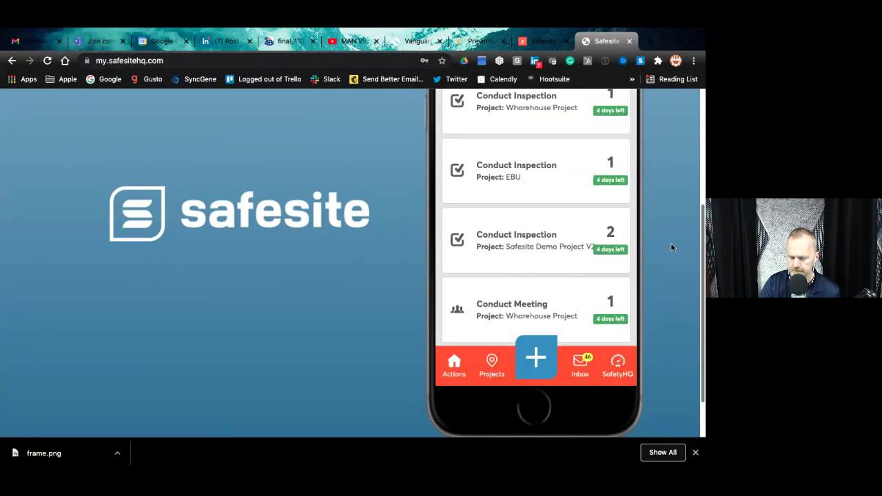
{"action": "scroll", "coordinate": [672, 246], "scroll_direction": "up", "scroll_amount": 2}
{"action": "scroll", "coordinate": [671, 246], "scroll_direction": "up", "scroll_amount": 1}
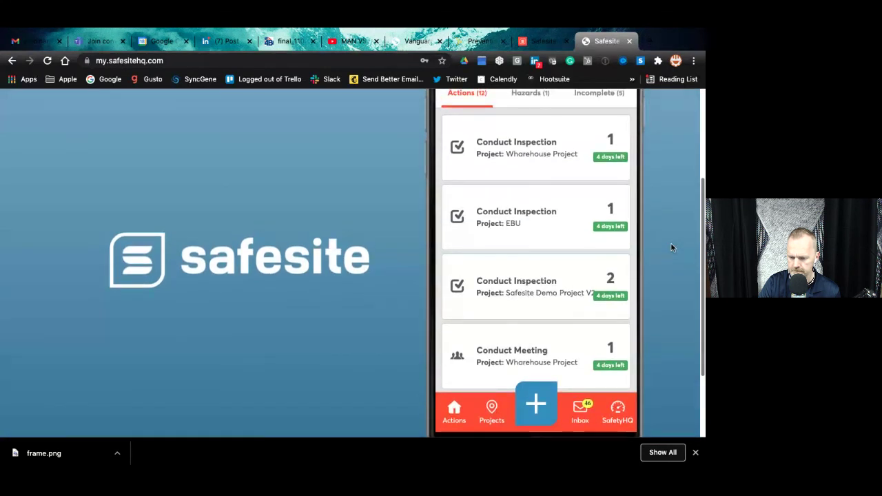
{"action": "left_click", "coordinate": [695, 452]}
{"action": "scroll", "coordinate": [662, 358], "scroll_direction": "up", "scroll_amount": 1}
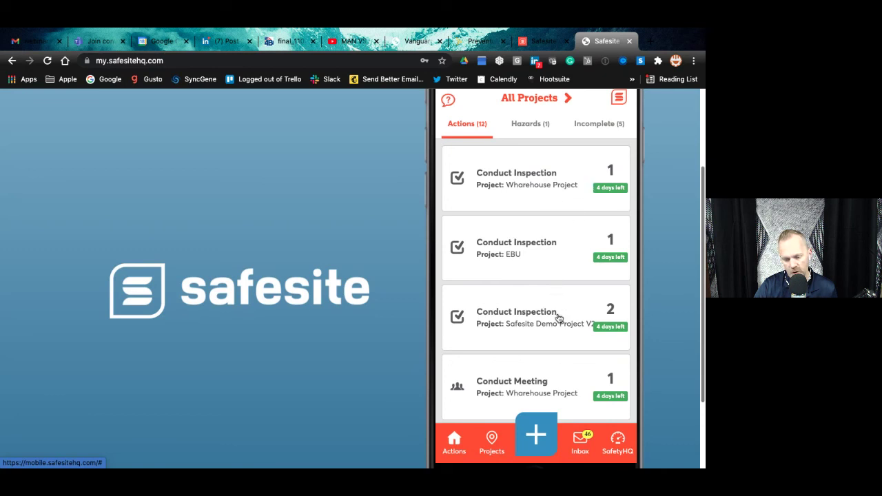
{"action": "scroll", "coordinate": [558, 320], "scroll_direction": "down", "scroll_amount": 2}
{"action": "scroll", "coordinate": [558, 319], "scroll_direction": "up", "scroll_amount": 2}
Start a new Log Observation safety action for the Habersham project
{"action": "left_click", "coordinate": [537, 432]}
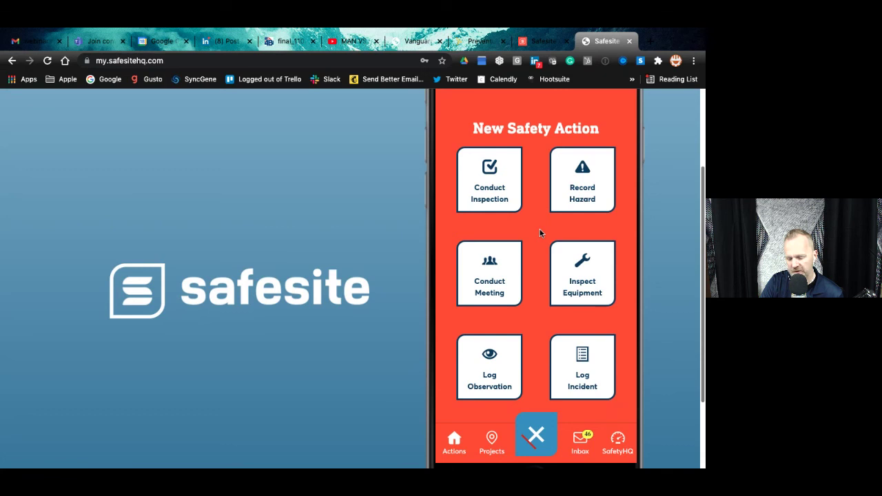
{"action": "left_click", "coordinate": [493, 373]}
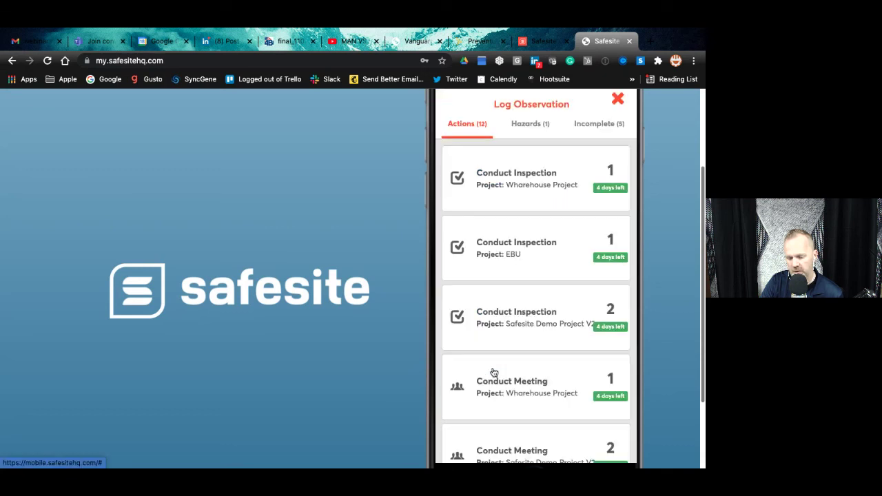
{"action": "left_click", "coordinate": [493, 373]}
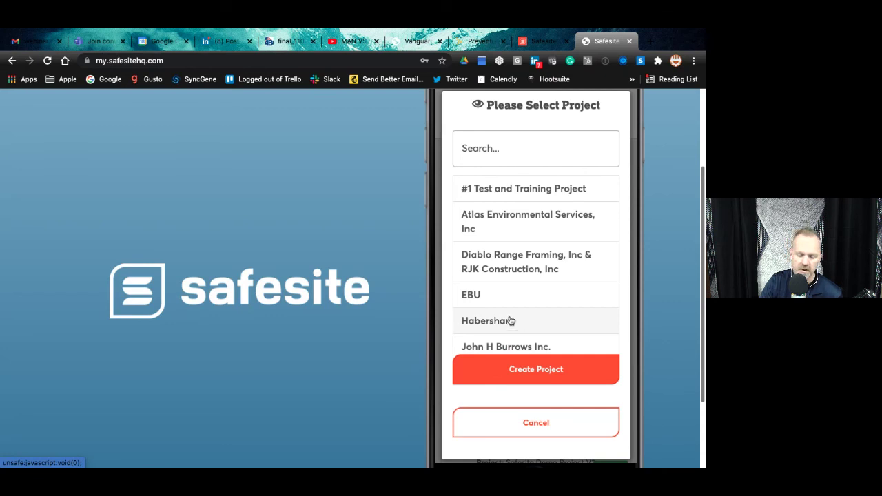
{"action": "left_click", "coordinate": [488, 324]}
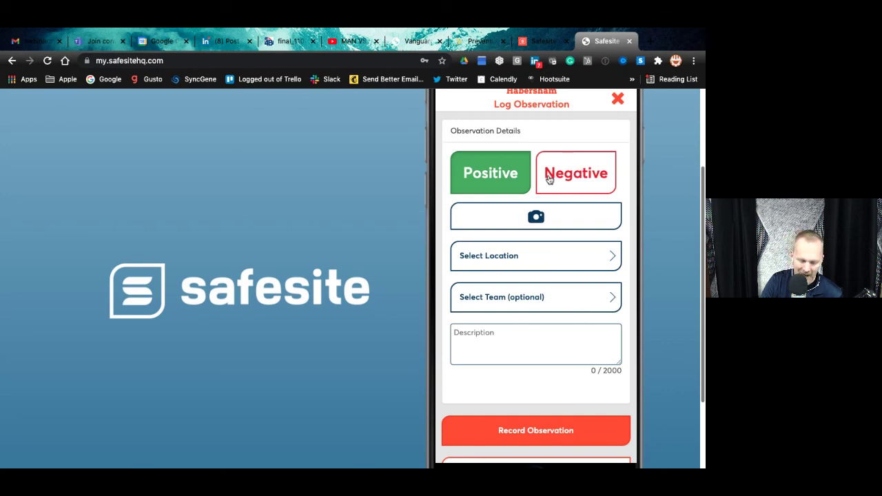
Set the observation's location to Level 1 and its team to Masons
{"action": "left_click", "coordinate": [612, 262]}
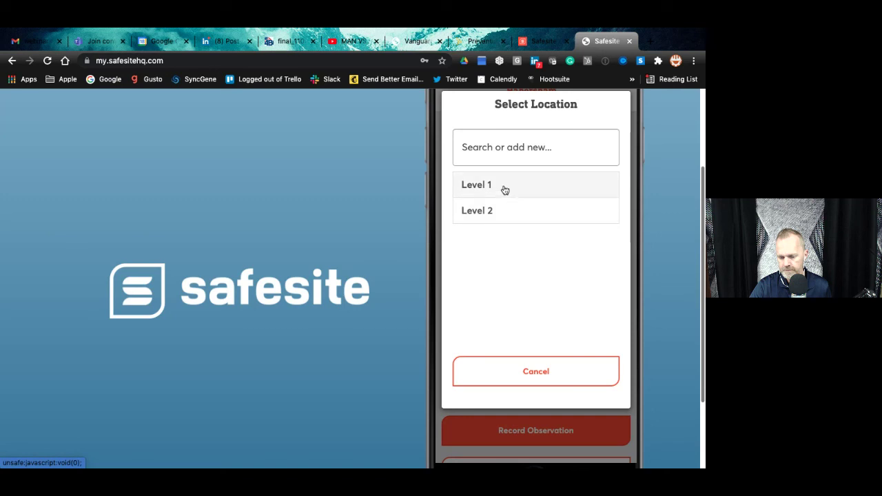
{"action": "left_click", "coordinate": [547, 189]}
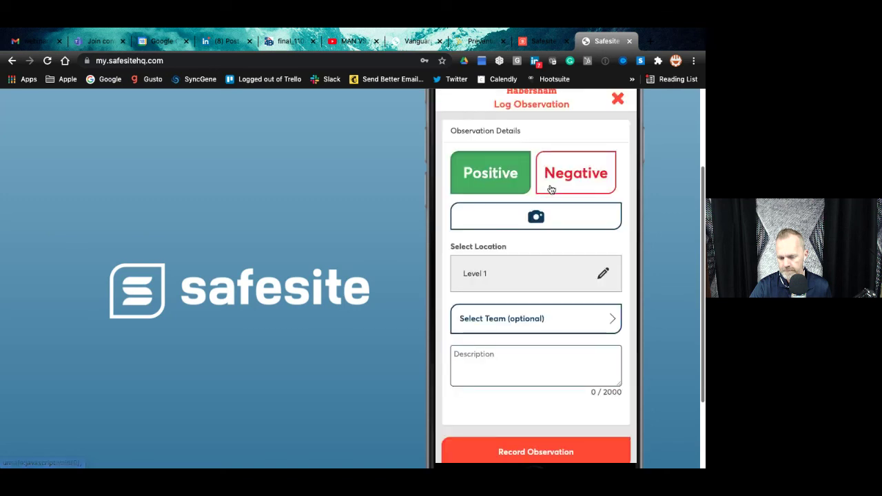
{"action": "left_click", "coordinate": [613, 321]}
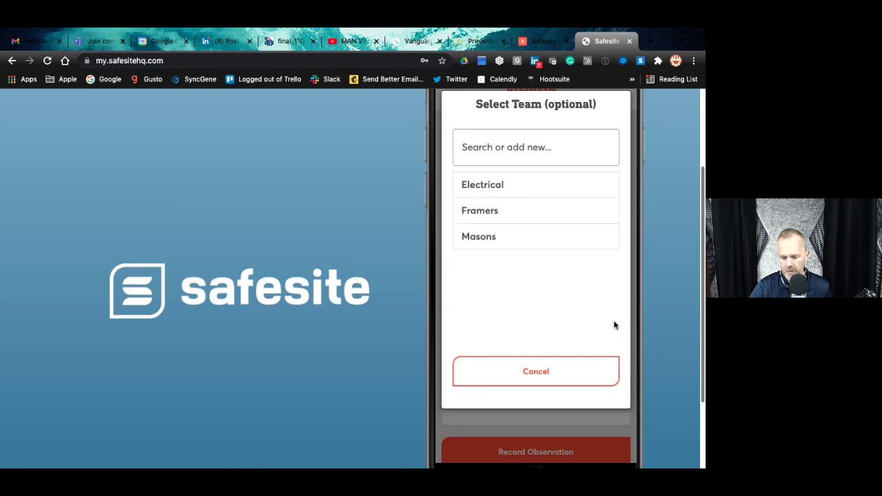
{"action": "left_click", "coordinate": [559, 235]}
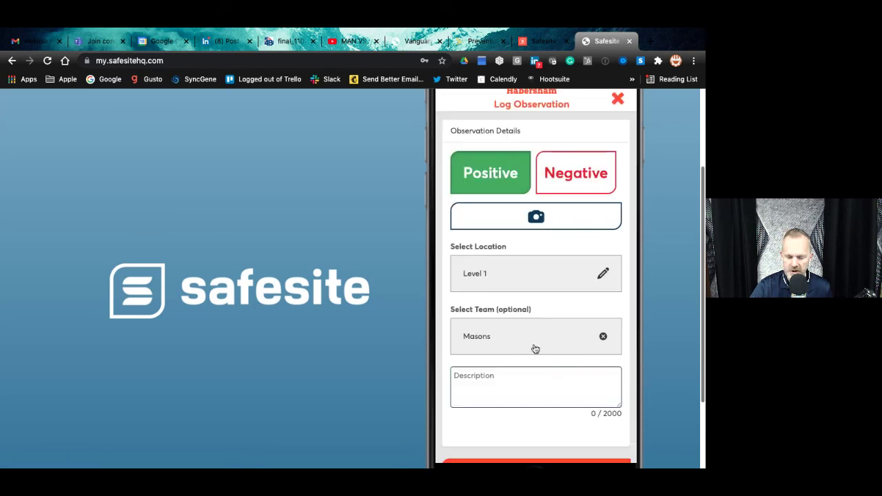
Describe the observation as "Need to wear safety glasses." and record it
{"action": "left_click", "coordinate": [525, 374]}
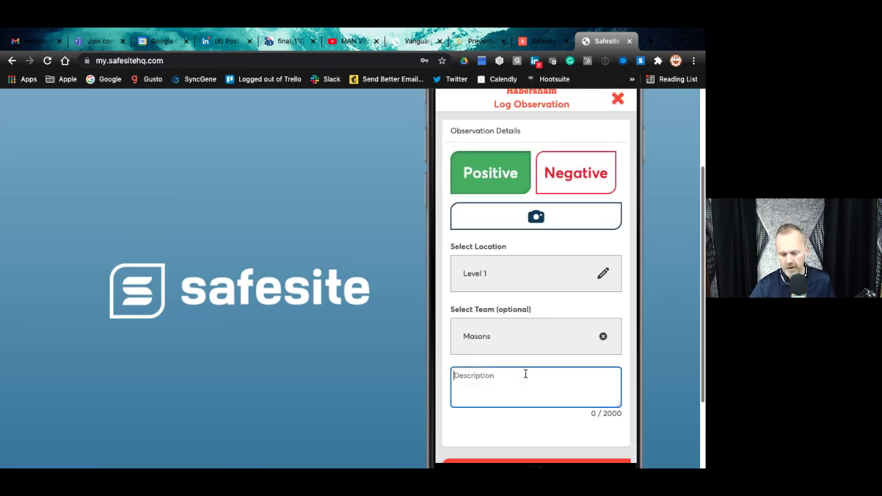
{"action": "type", "text": "ZN"}
{"action": "key", "text": "BackSpace"}
{"action": "type", "text": "Nee"}
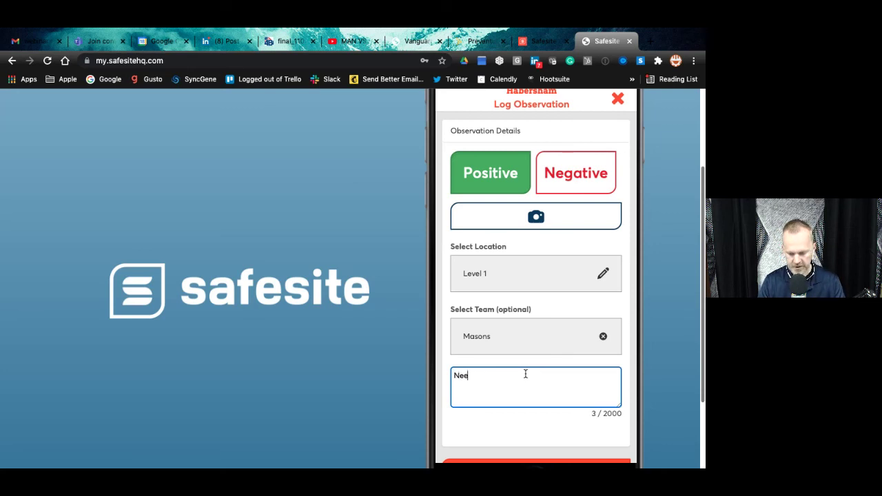
{"action": "type", "text": "d to wear safety glesse"}
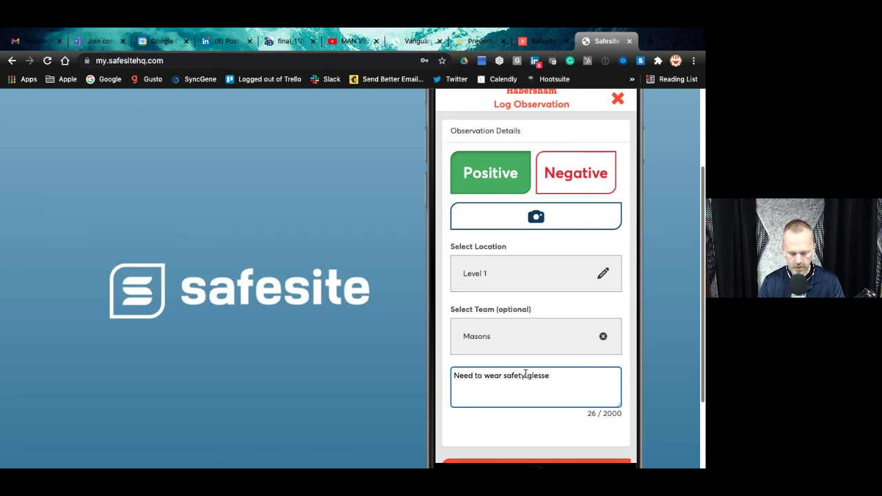
{"action": "key", "text": "BackSpace"}
{"action": "key", "text": "BackSpace"}
{"action": "key", "text": "BackSpace"}
{"action": "key", "text": "BackSpace"}
{"action": "type", "text": "asses"}
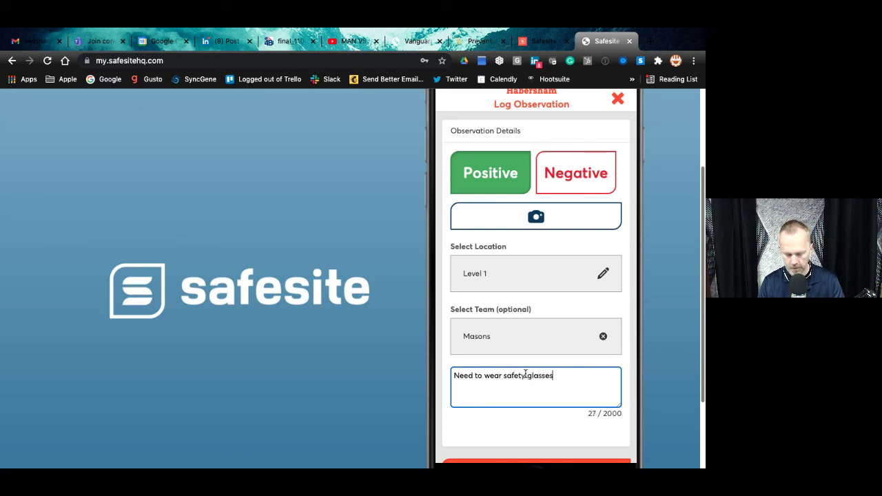
{"action": "type", "text": "."}
{"action": "scroll", "coordinate": [561, 392], "scroll_direction": "down", "scroll_amount": 2}
{"action": "left_click", "coordinate": [562, 411]}
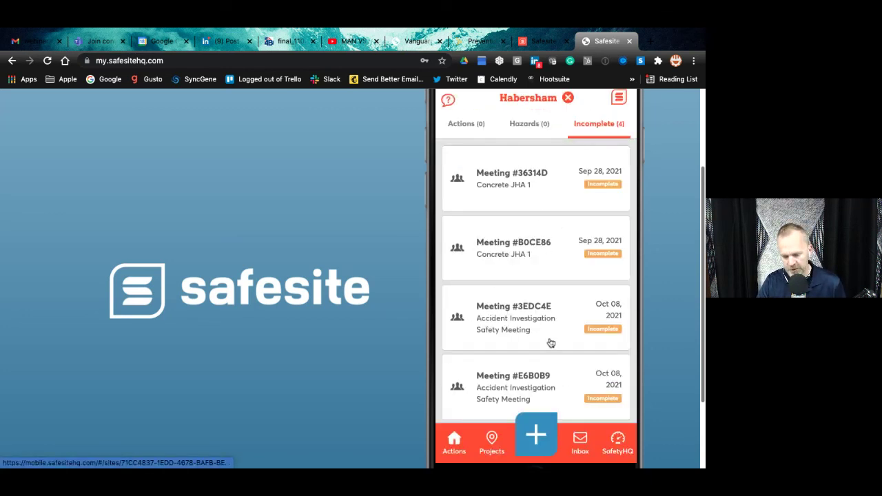
Switch to the Safesite web dashboard for EBU and view the selectable projects and reporting periods
{"action": "left_click", "coordinate": [543, 42]}
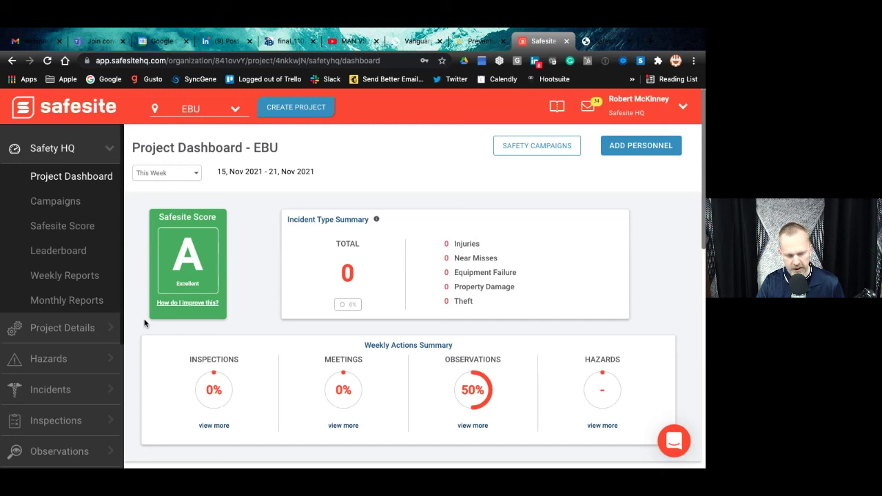
{"action": "left_click", "coordinate": [234, 112]}
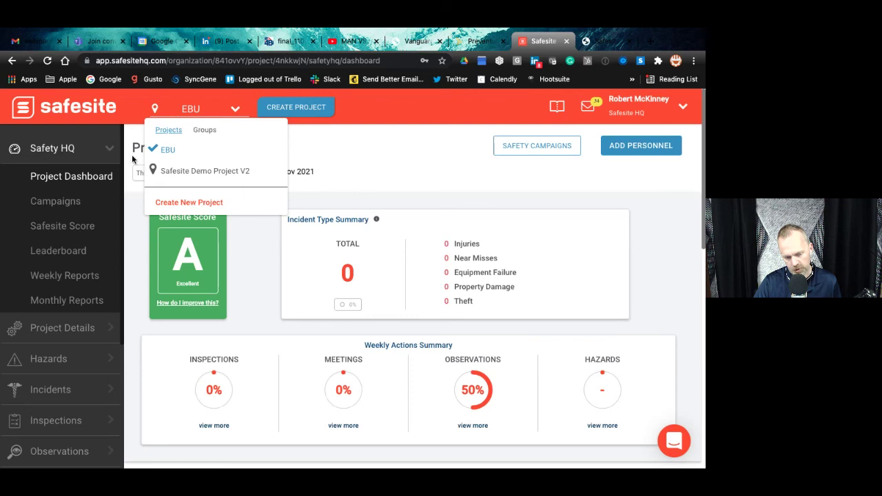
{"action": "left_click", "coordinate": [95, 150]}
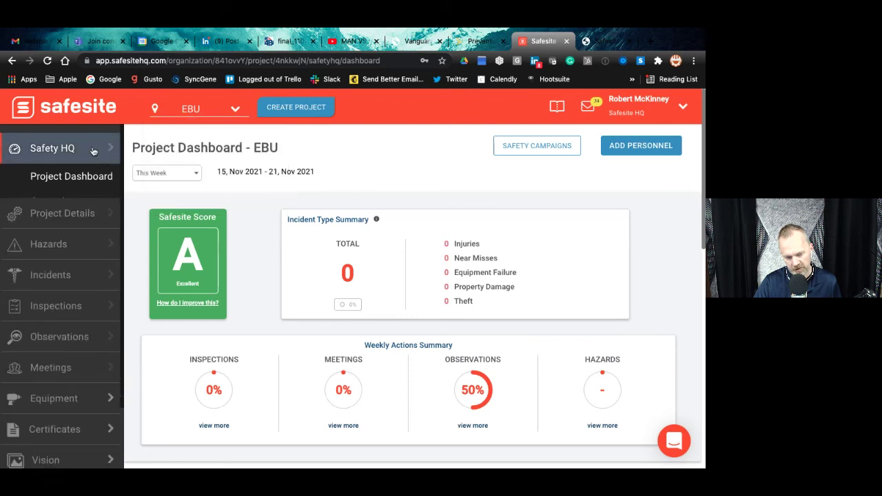
{"action": "left_click", "coordinate": [109, 150]}
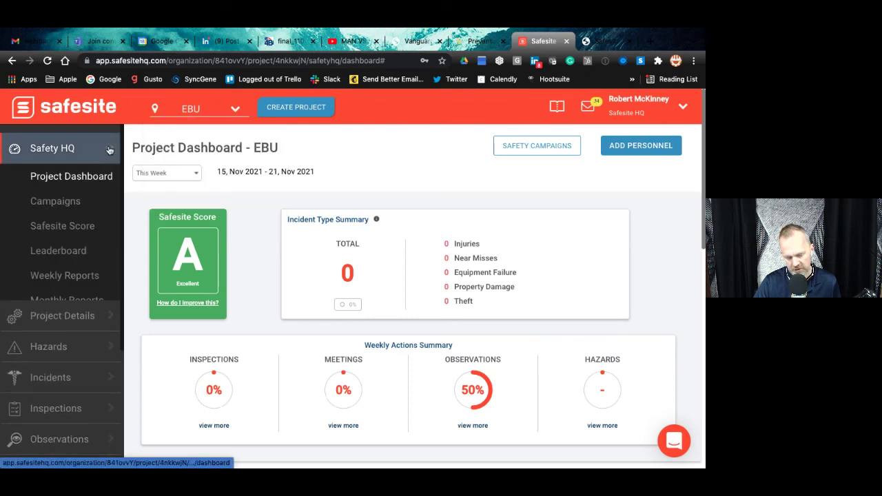
{"action": "left_click", "coordinate": [197, 174]}
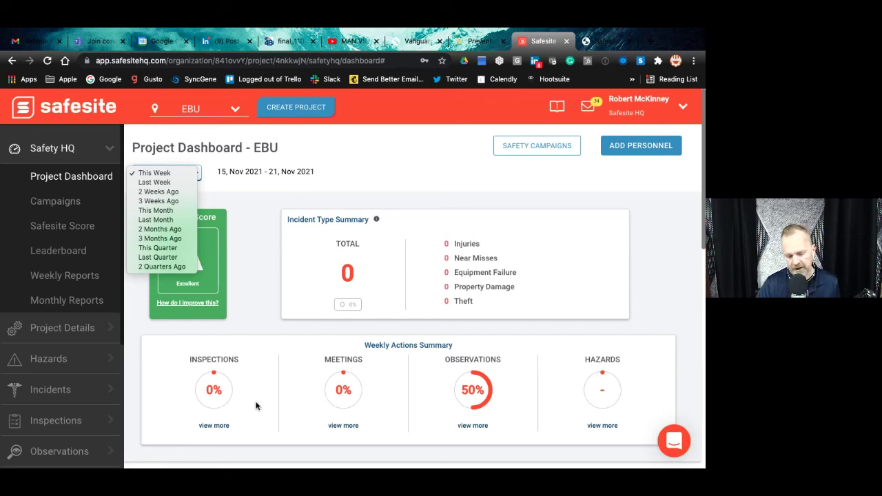
{"action": "left_click", "coordinate": [79, 360]}
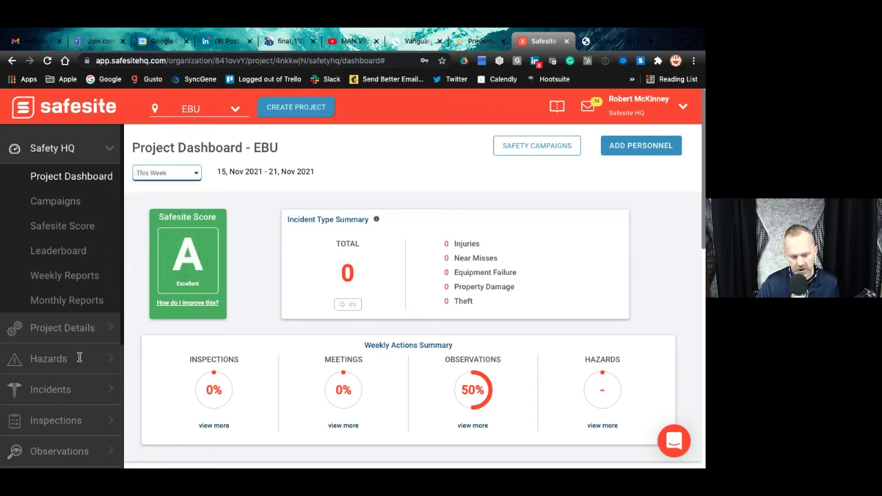
Expand the Hazards, Inspections, Observations and Meetings sections to view the pages they offer
{"action": "scroll", "coordinate": [80, 357], "scroll_direction": "down", "scroll_amount": 4}
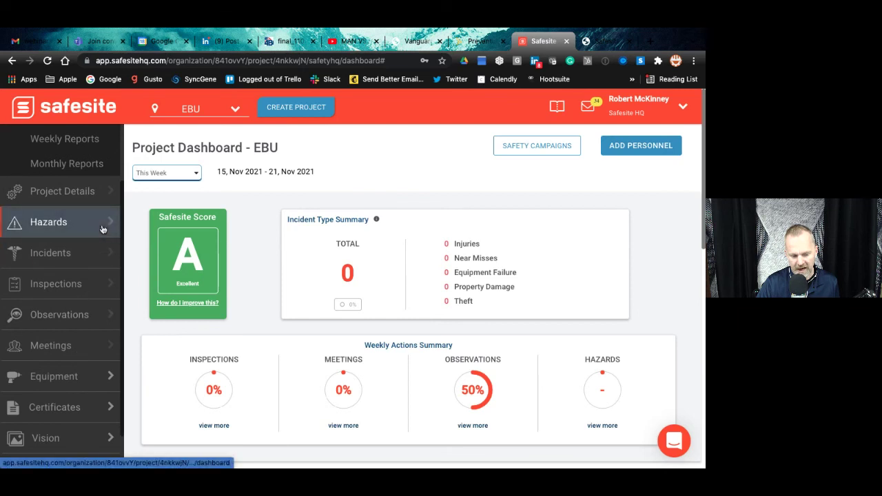
{"action": "left_click", "coordinate": [93, 222]}
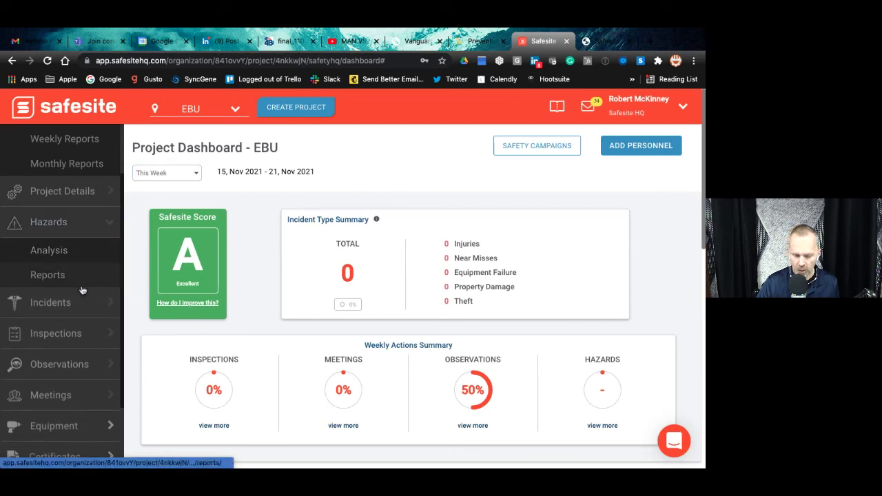
{"action": "scroll", "coordinate": [83, 289], "scroll_direction": "down", "scroll_amount": 1}
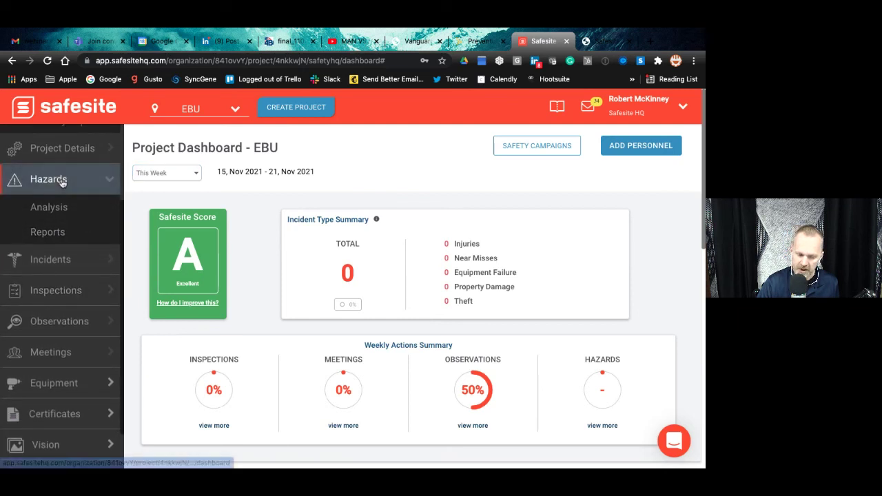
{"action": "left_click", "coordinate": [107, 295]}
{"action": "scroll", "coordinate": [101, 344], "scroll_direction": "down", "scroll_amount": 1}
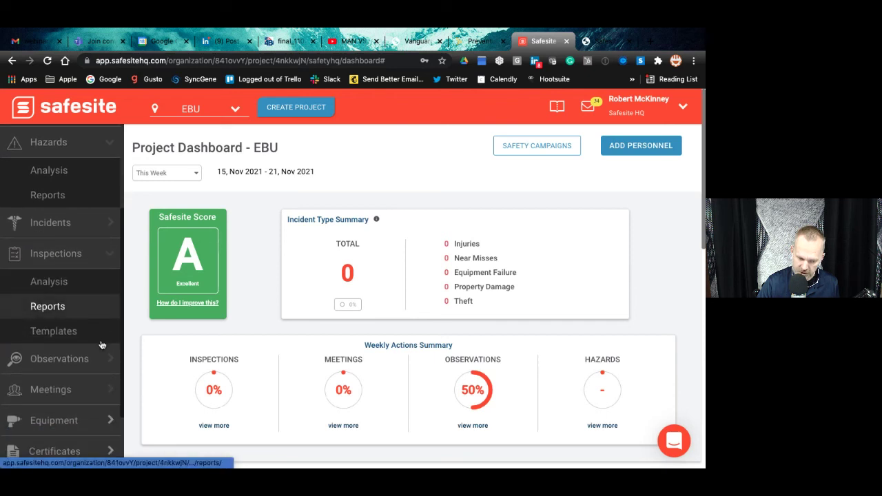
{"action": "left_click", "coordinate": [104, 358]}
{"action": "scroll", "coordinate": [107, 365], "scroll_direction": "down", "scroll_amount": 2}
{"action": "left_click", "coordinate": [107, 367]}
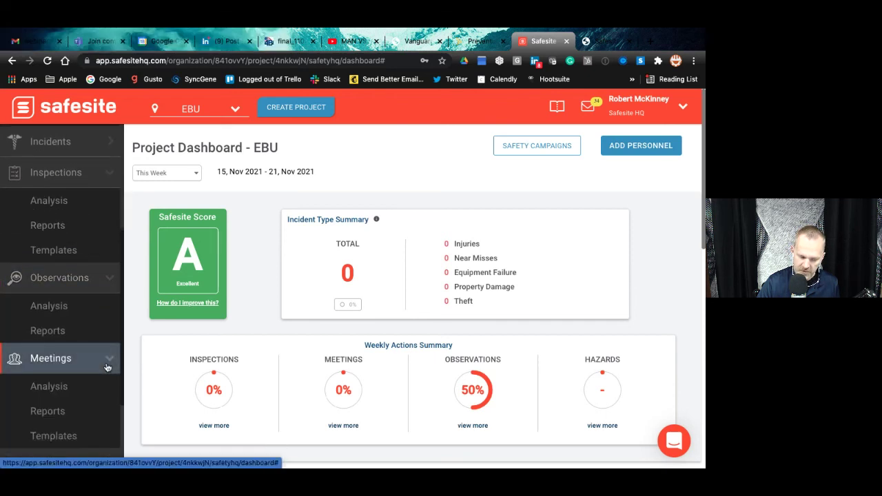
Open the inspection analysis for the EBU project
{"action": "scroll", "coordinate": [93, 248], "scroll_direction": "up", "scroll_amount": 1}
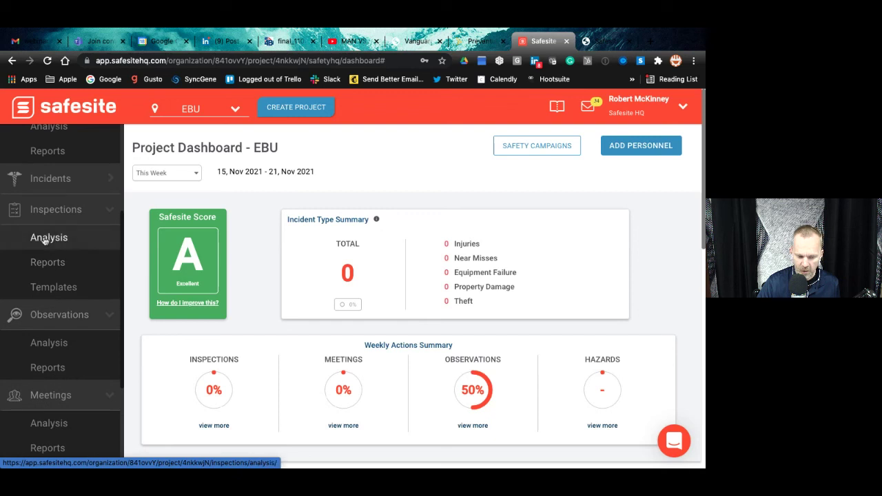
{"action": "left_click", "coordinate": [66, 244]}
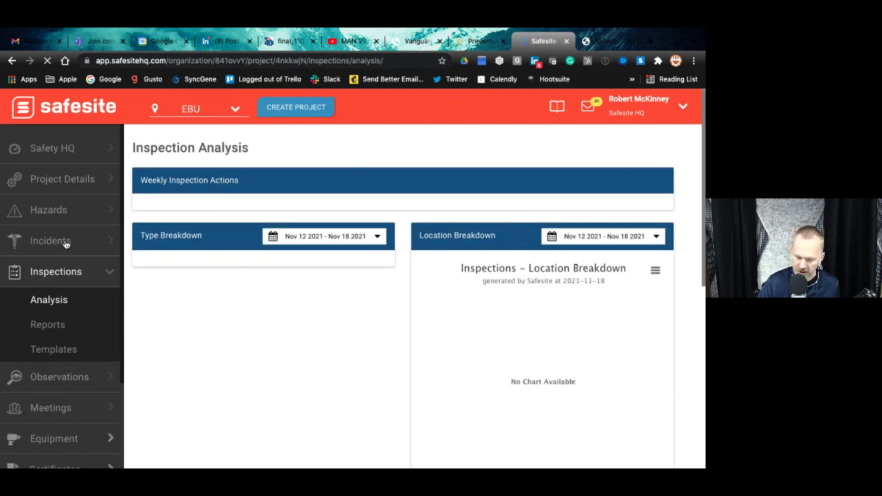
{"action": "left_click", "coordinate": [72, 350]}
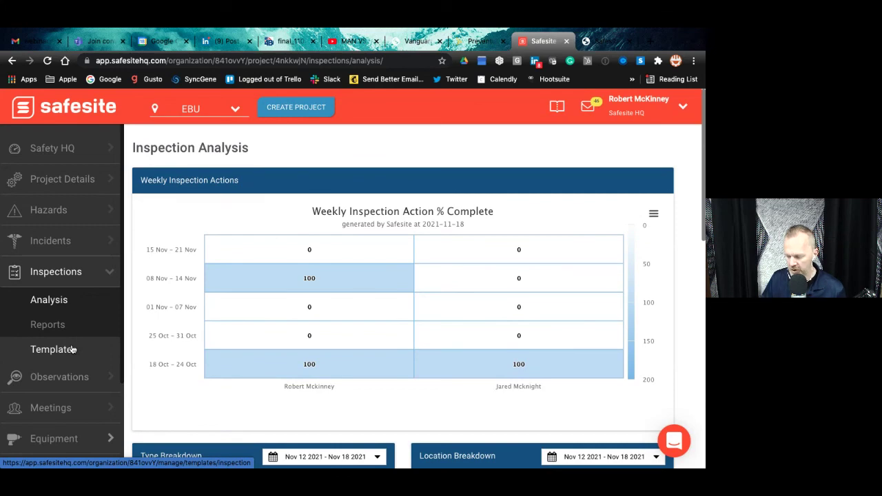
Switch to Microsoft Teams and restore the minimized meeting window
{"action": "key", "text": "super+Tab"}
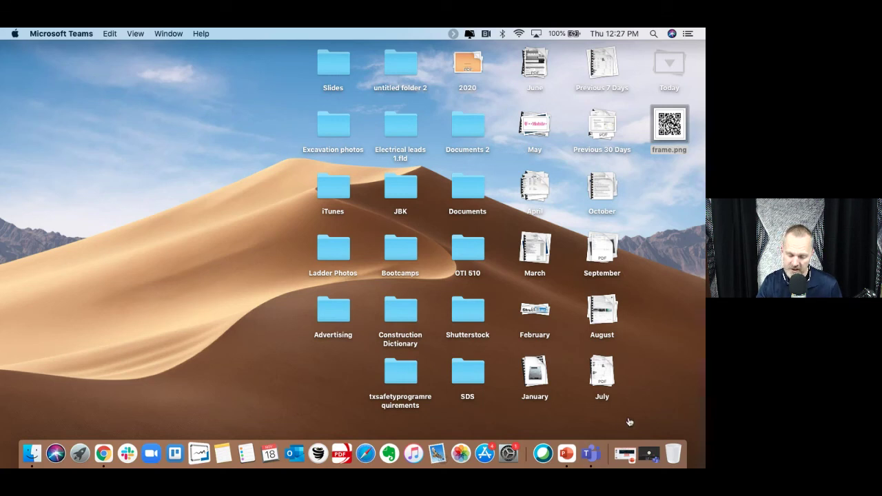
{"action": "left_click", "coordinate": [624, 452]}
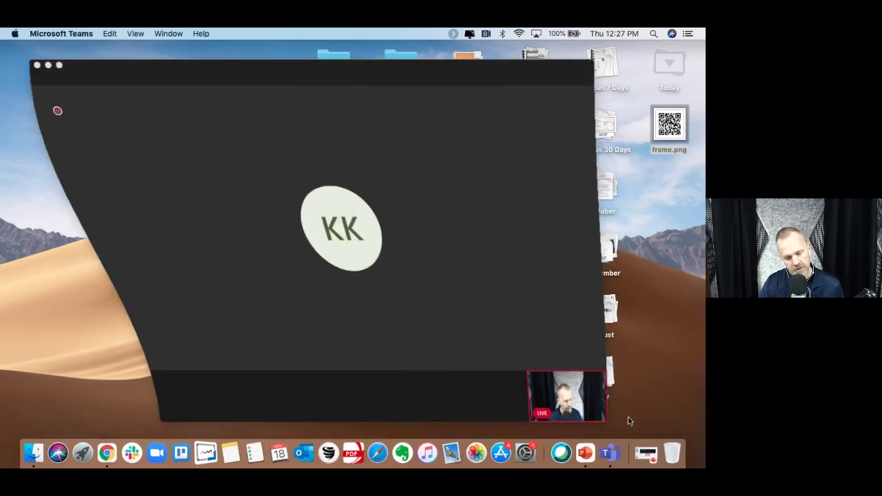